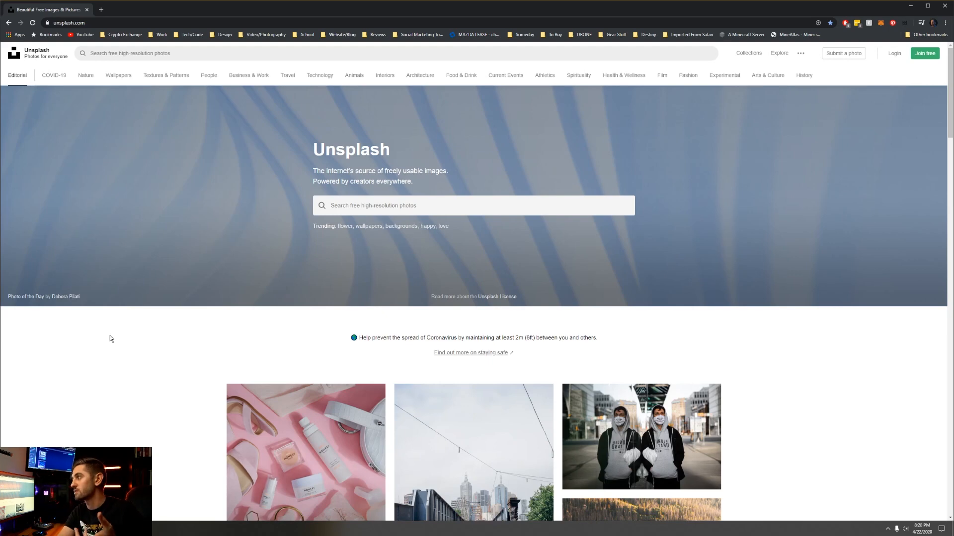
- Search Unsplash for city photos and open the portrait-format picture of yellow taxis on a street between skyscrapers
type("/")
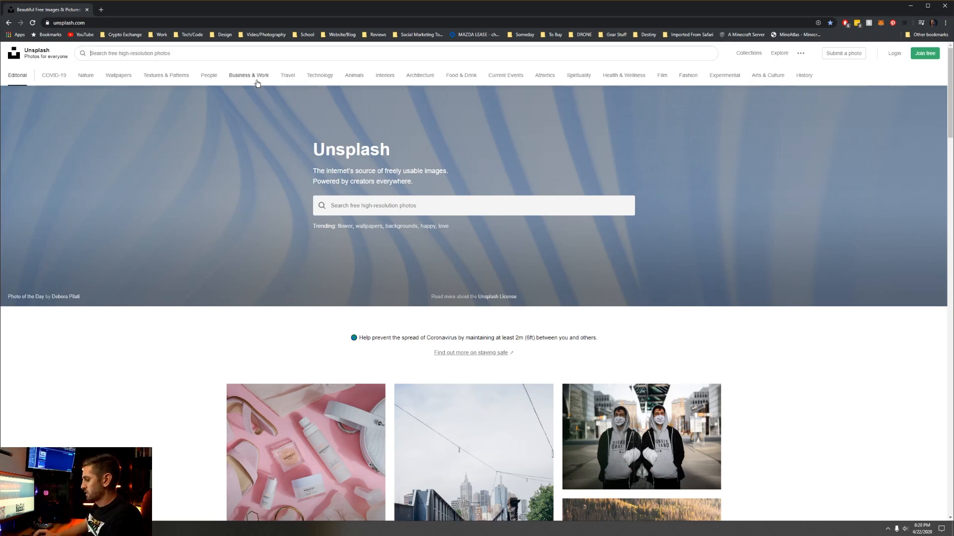
type("city")
key("Return")
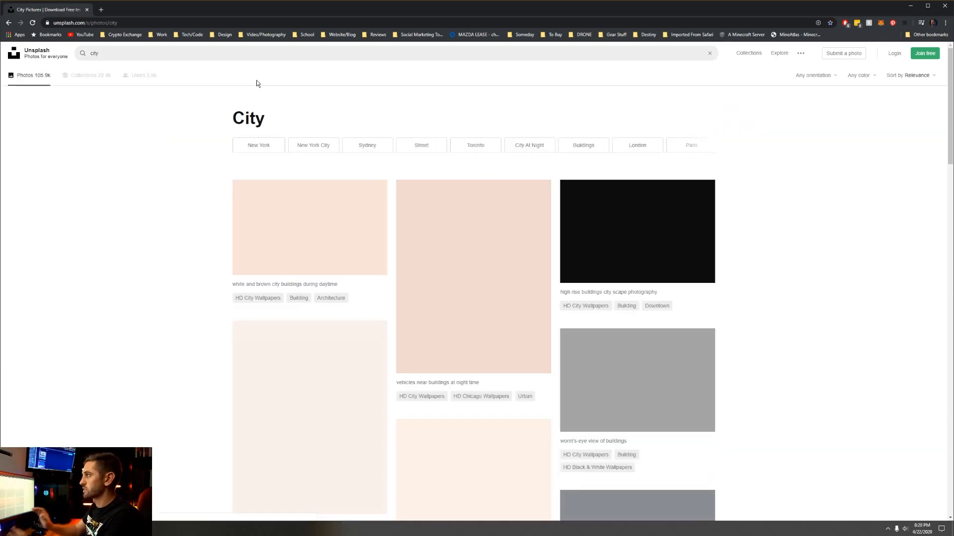
scroll(442, 183, "down", 15)
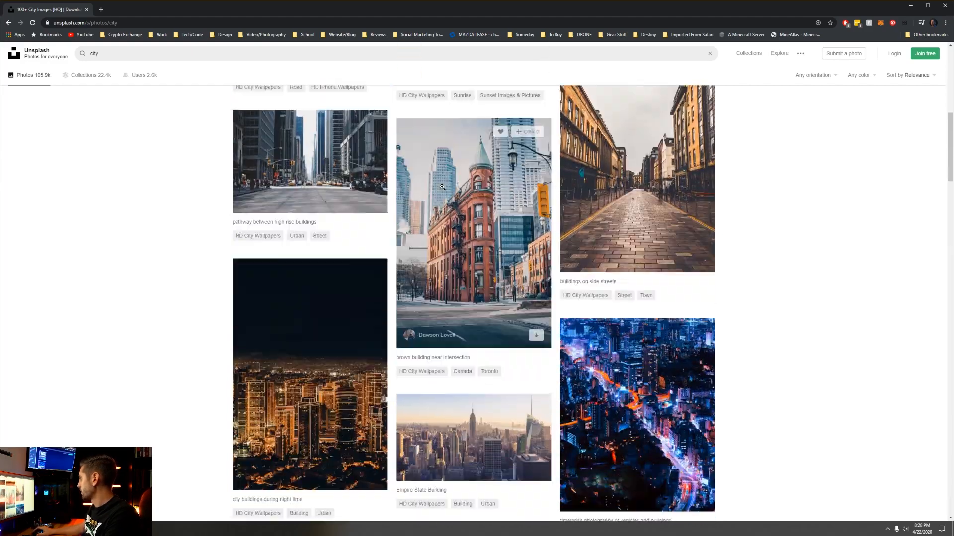
scroll(442, 184, "down", 20)
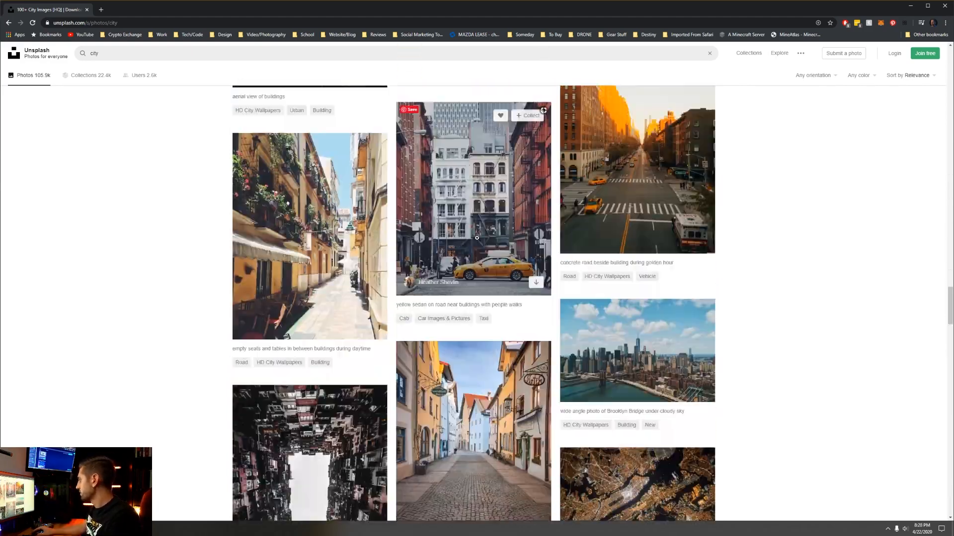
scroll(348, 239, "down", 10)
scroll(356, 231, "up", 3)
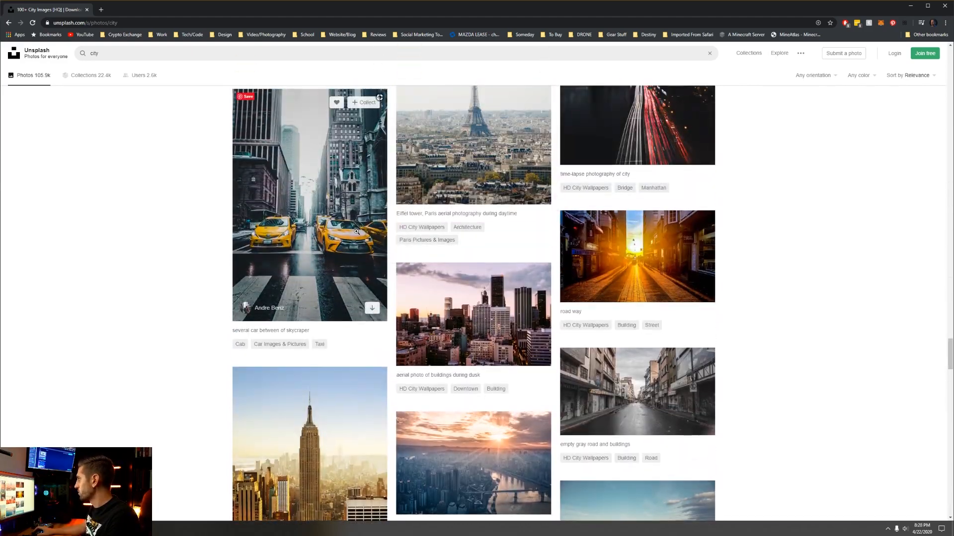
left_click(356, 266)
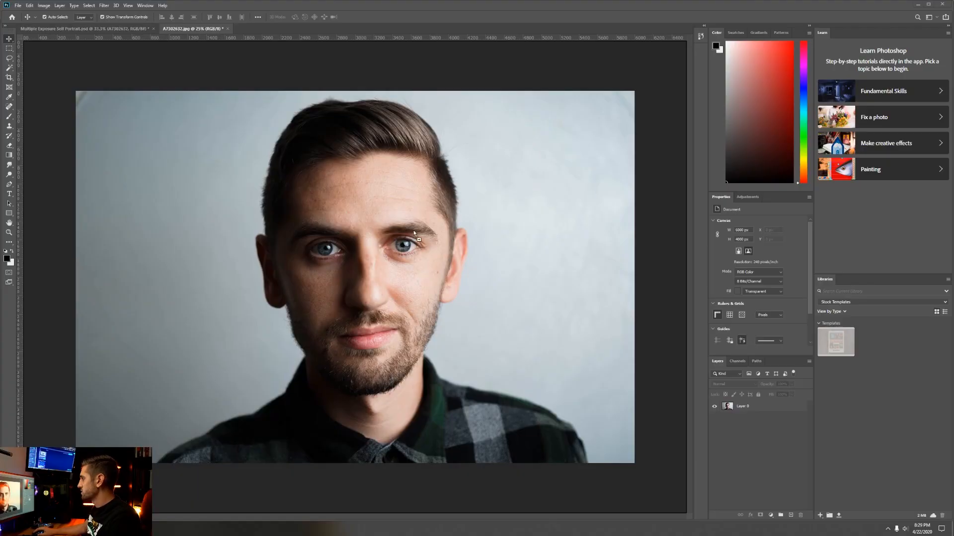
- Switch to Photoshop, place the taxi street photo over the portrait and scale it to about 32%
left_click_drag(410, 231, 441, 223)
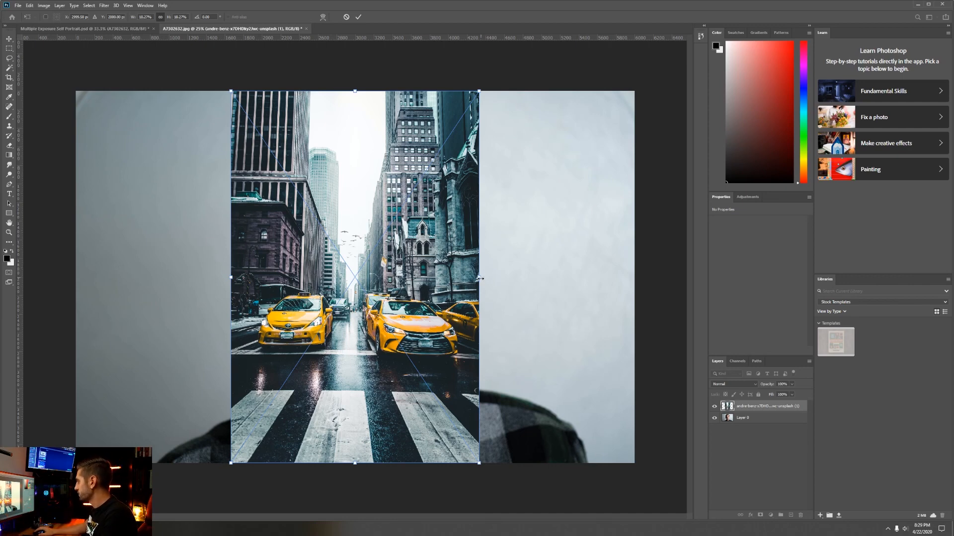
left_click_drag(480, 278, 594, 271)
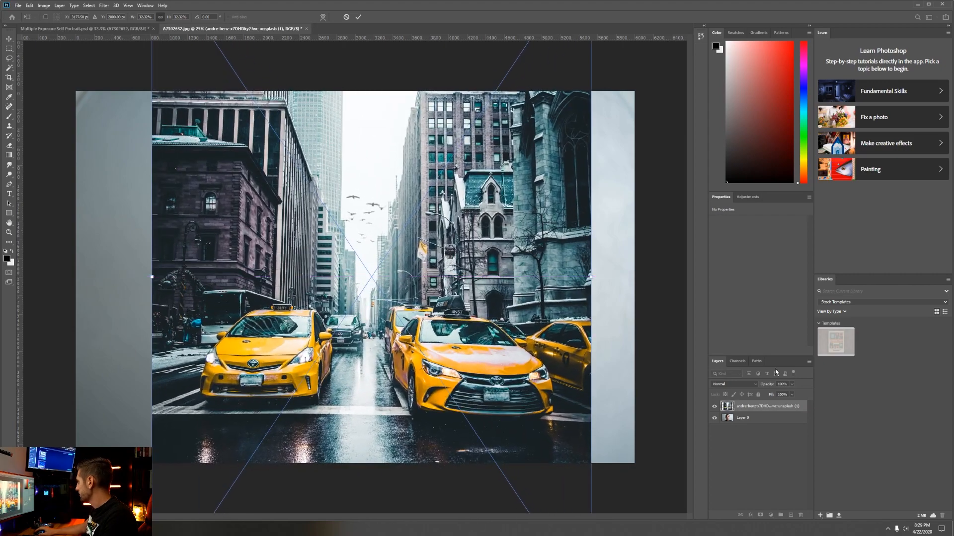
- Set the city photo layer's blend mode to Screen and shift the photo slightly down and to the left over the face
left_click(747, 385)
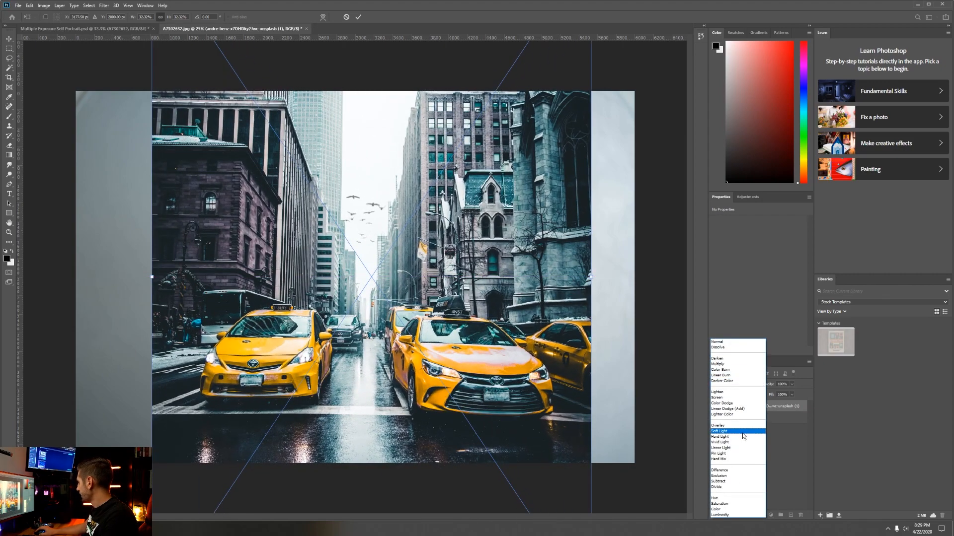
left_click(742, 398)
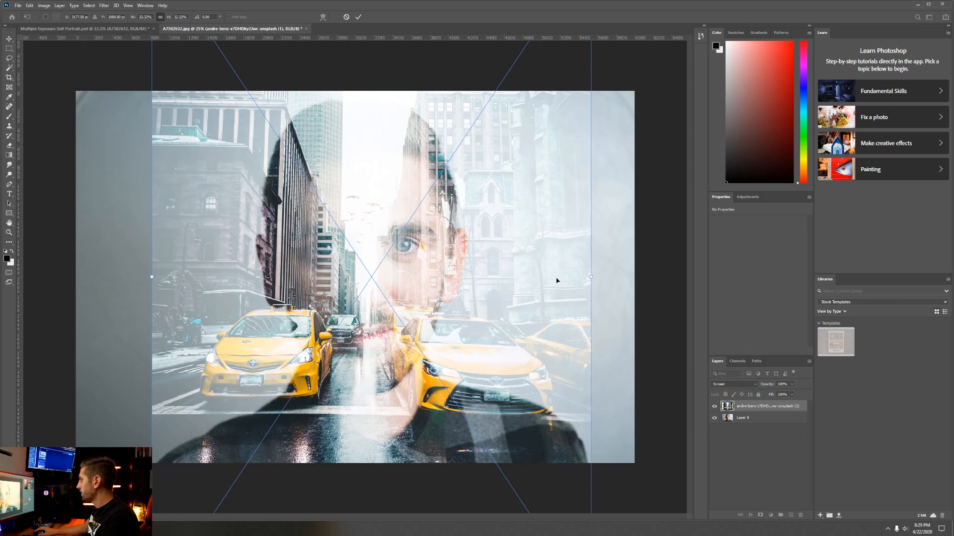
left_click_drag(553, 280, 538, 309)
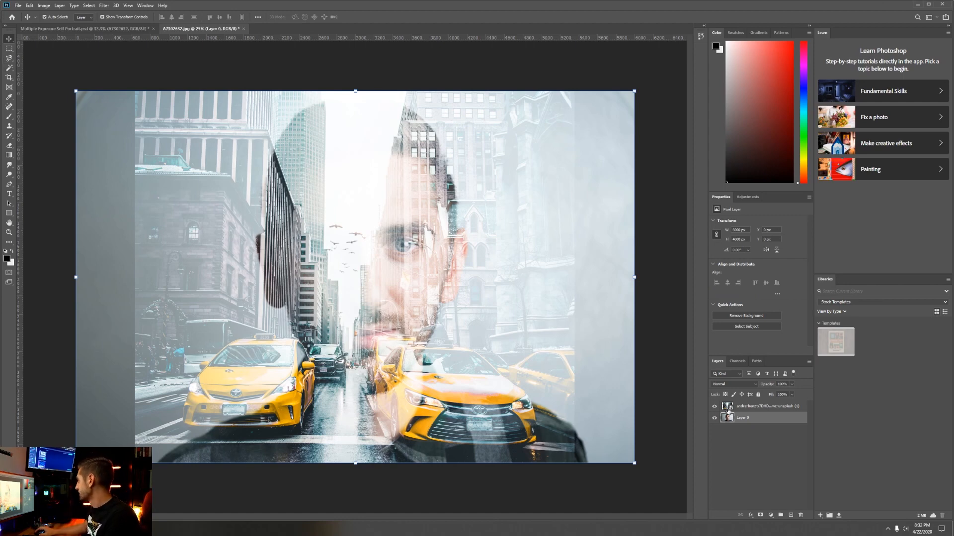
- Hide the city photo layer and select the man's outline on the portrait layer with the Magnetic Lasso
left_click(715, 407)
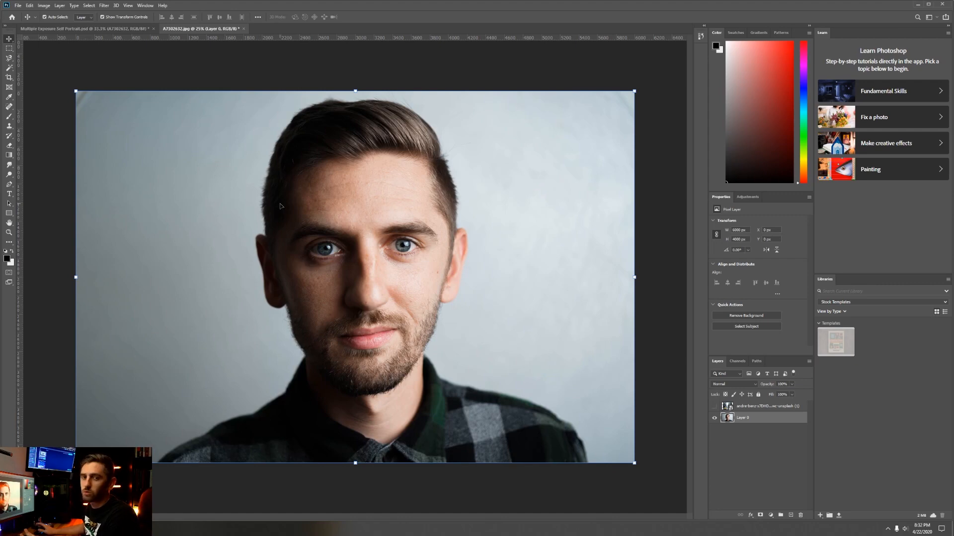
key("l")
left_click(156, 463)
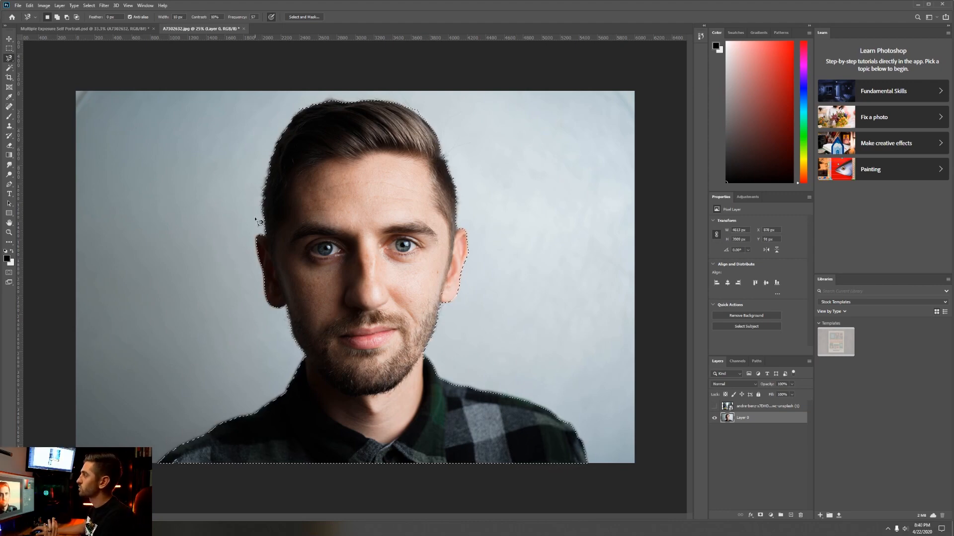
- Create a Focus Area selection of the man in Overlay view, brushing in the missed ear, neck and shirt
left_click(88, 7)
left_click(111, 85)
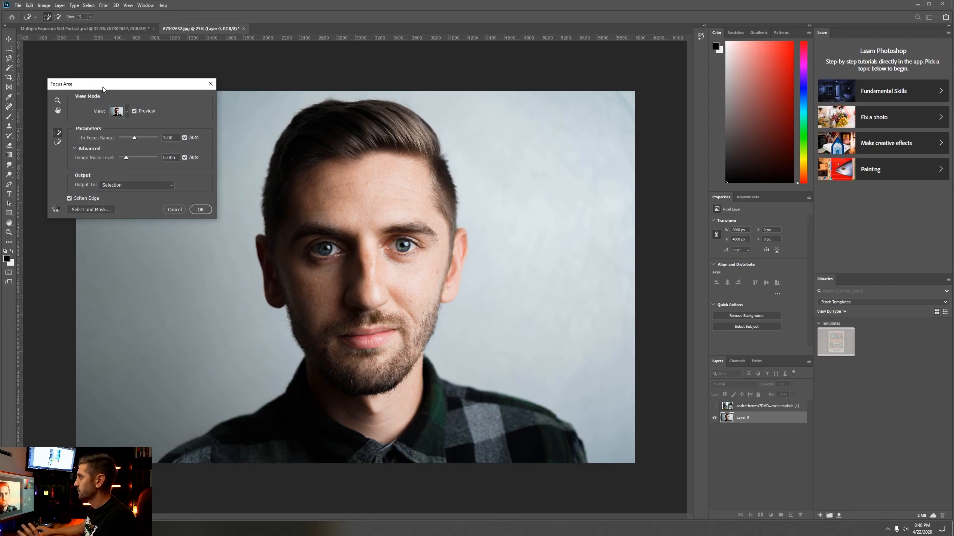
left_click(128, 108)
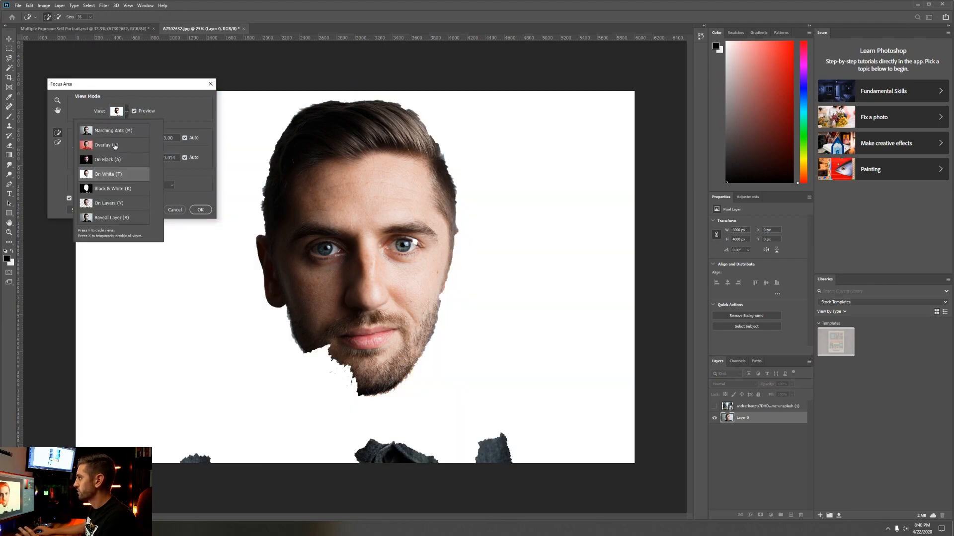
left_click(188, 193)
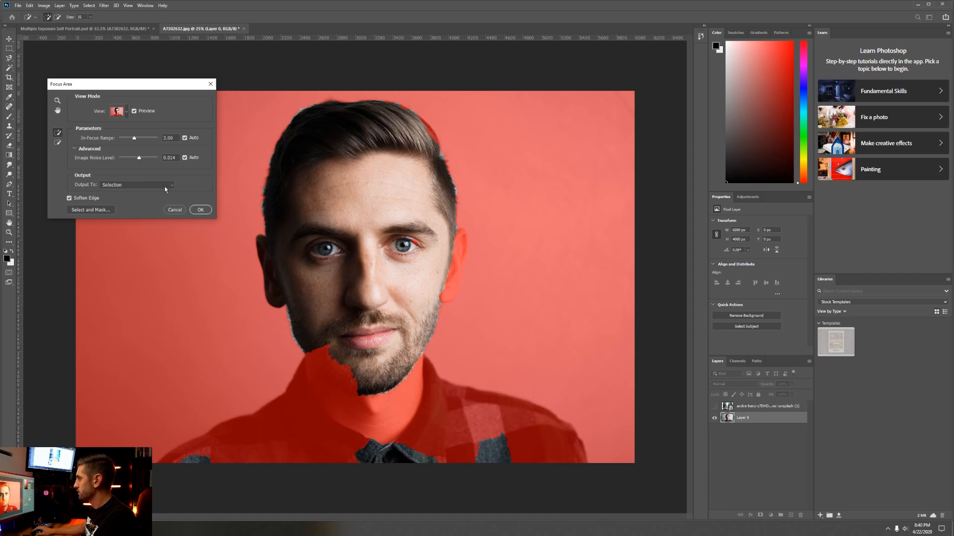
left_click_drag(461, 252, 445, 301)
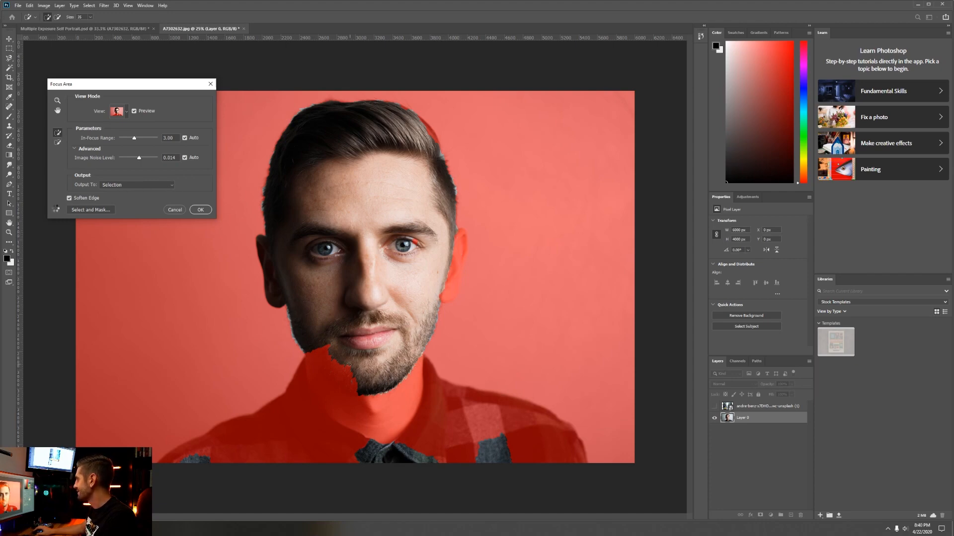
mouse_move(328, 350)
left_mouse_down()
mouse_move(335, 390)
mouse_move(372, 393)
mouse_move(342, 423)
mouse_move(215, 460)
mouse_move(294, 424)
mouse_move(442, 418)
mouse_move(530, 437)
mouse_move(545, 456)
mouse_move(530, 468)
left_mouse_up()
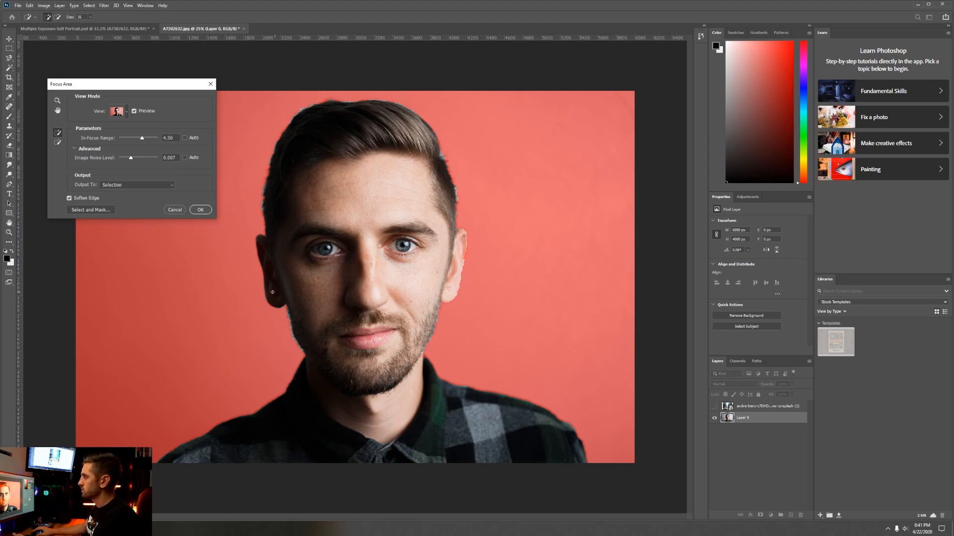
- Increase the selection's edge detection radius in Select and Mask and turn the selection into a layer mask on the portrait
left_click(91, 210)
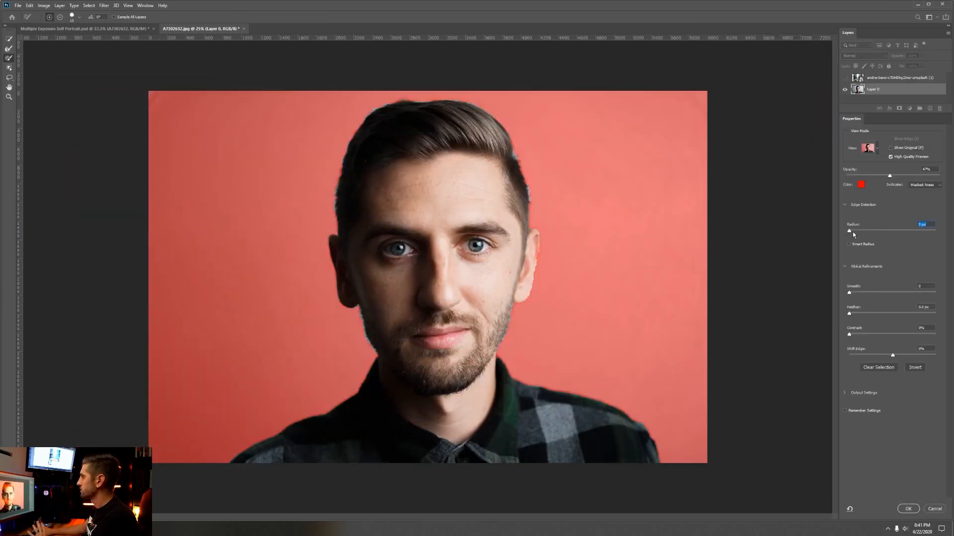
left_click_drag(850, 230, 860, 231)
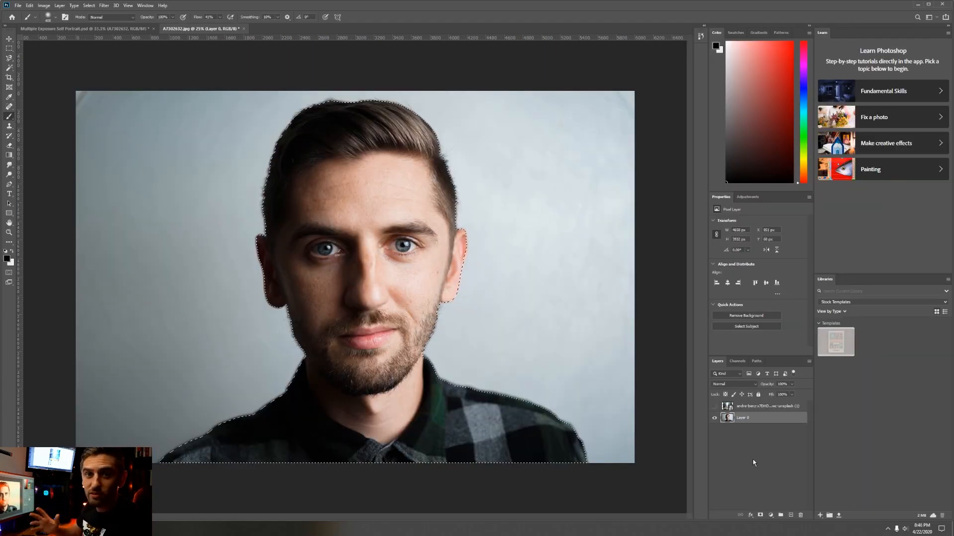
left_click(760, 515)
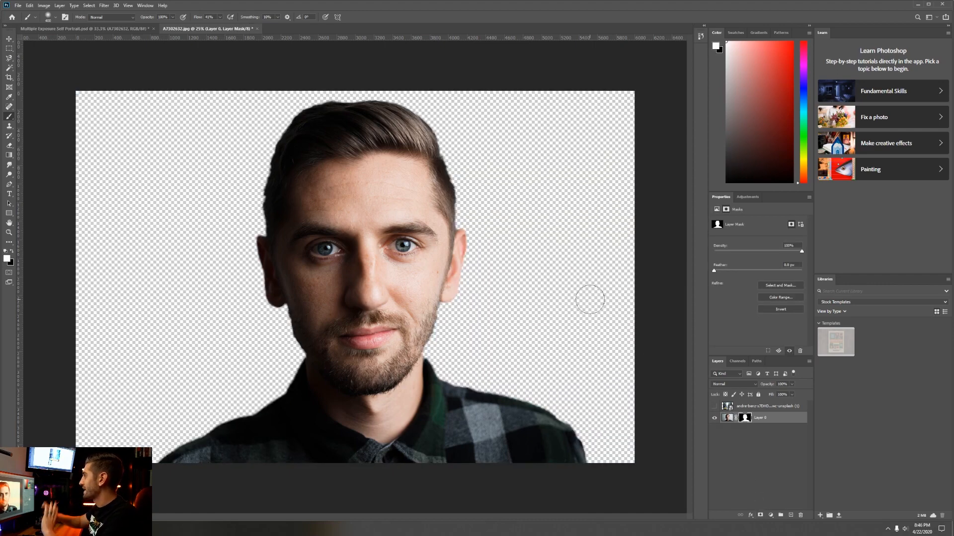
left_click(779, 463)
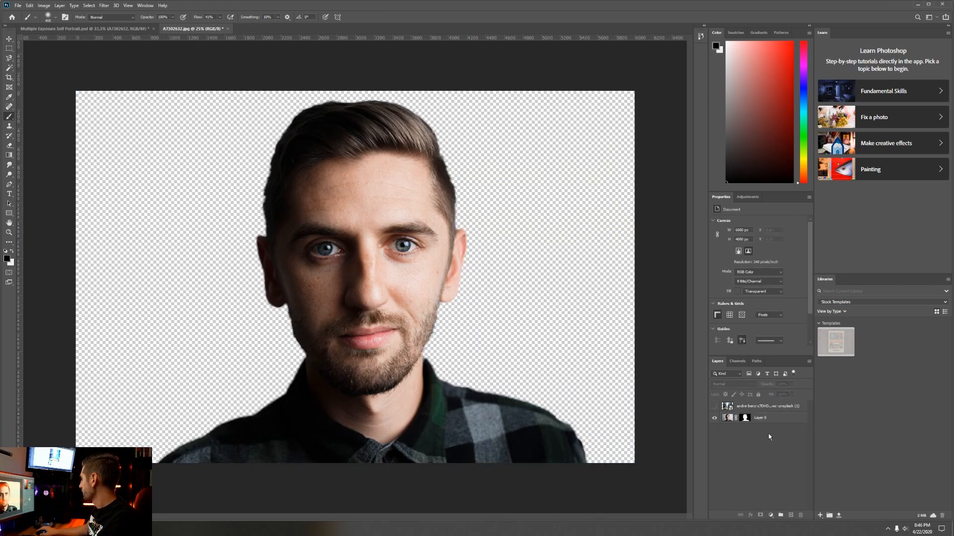
- Add a white Solid Color fill layer and move it beneath the masked portrait layer as the background
left_click(770, 516)
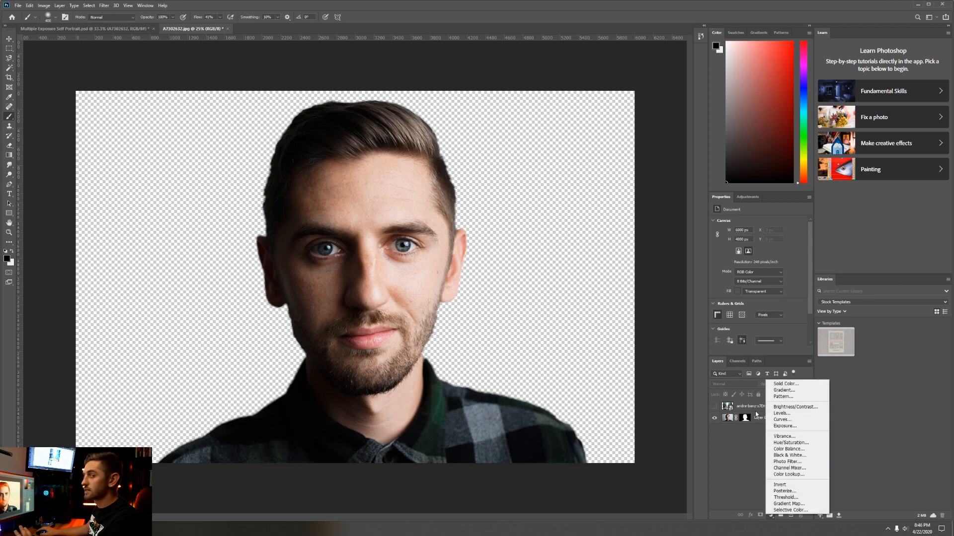
left_click(798, 386)
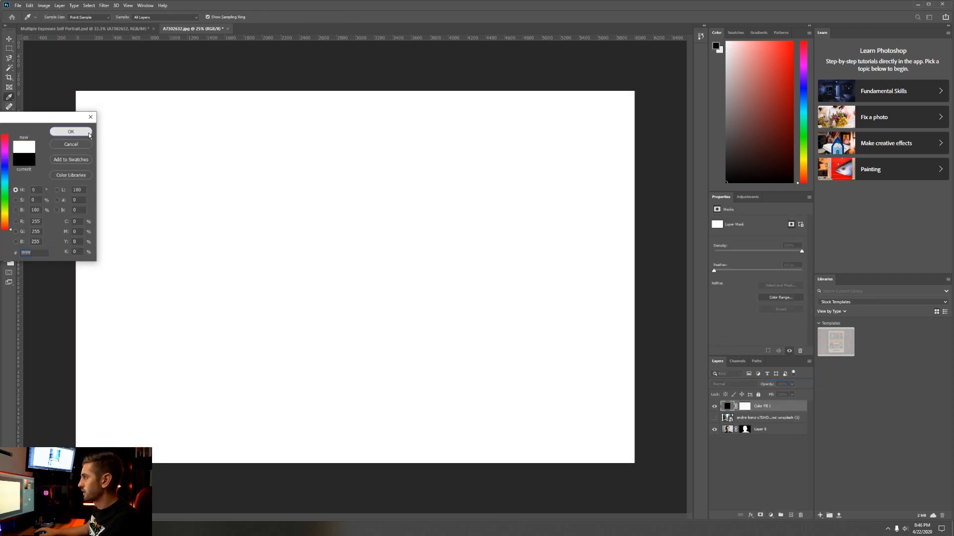
left_click(89, 134)
left_click_drag(765, 406, 765, 436)
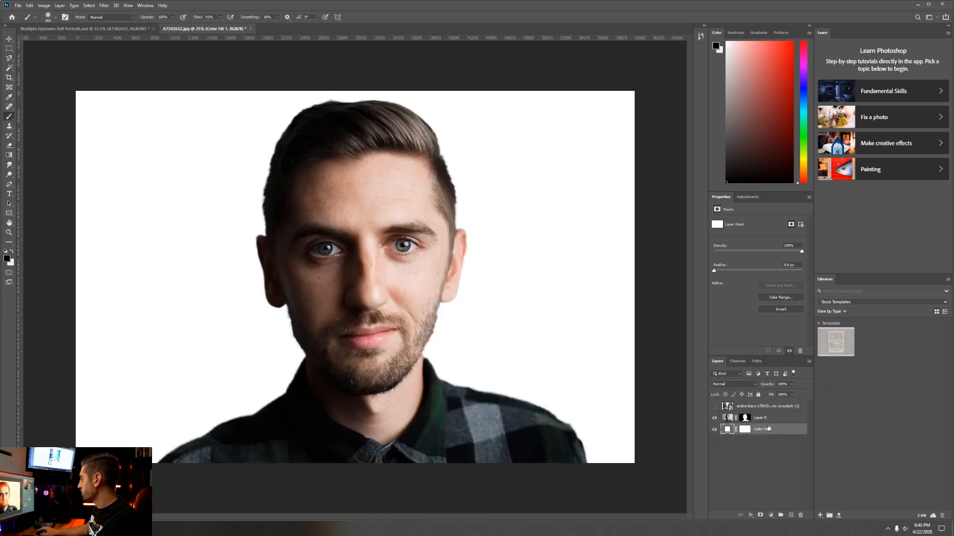
- Show the city photo layer again and add a Black & White adjustment with the Darker preset directly above the portrait layer
left_click(764, 420)
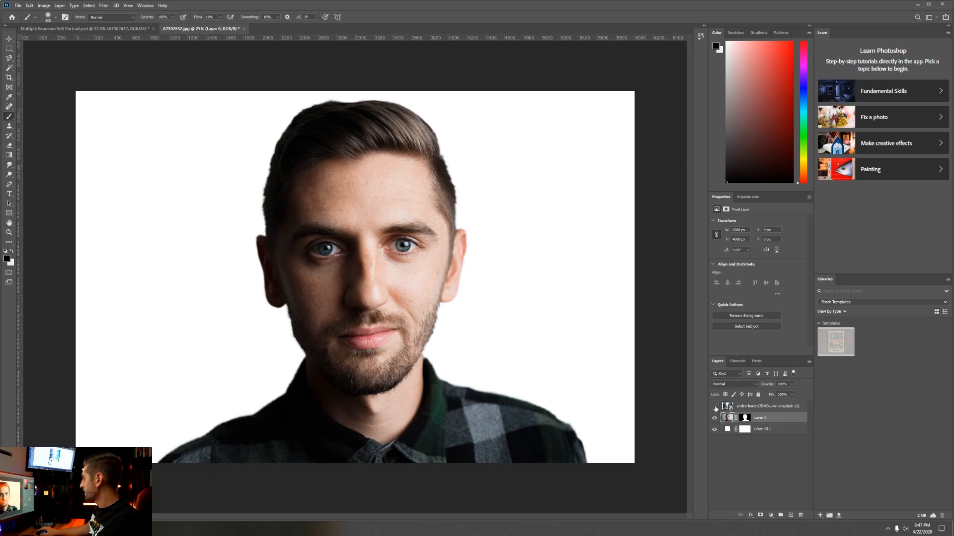
left_click(715, 407)
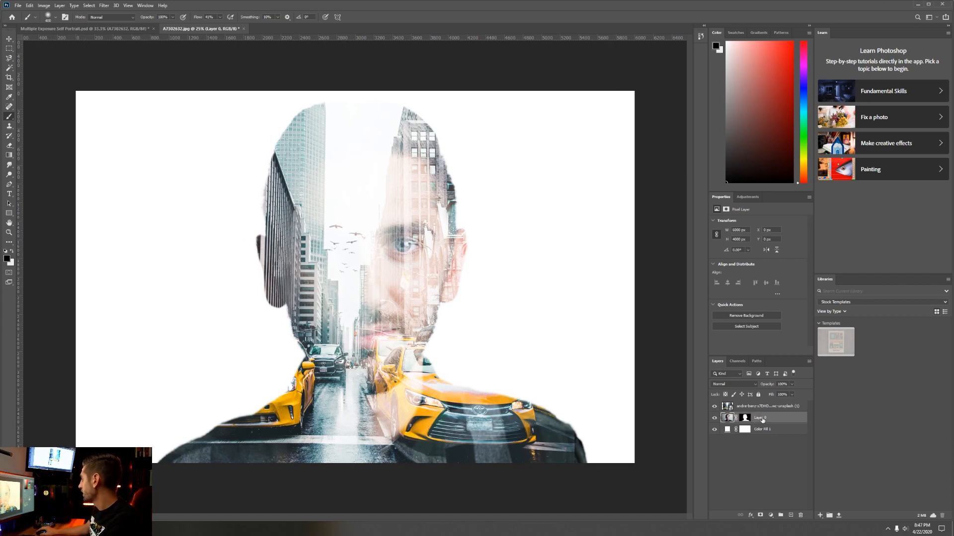
left_click(771, 516)
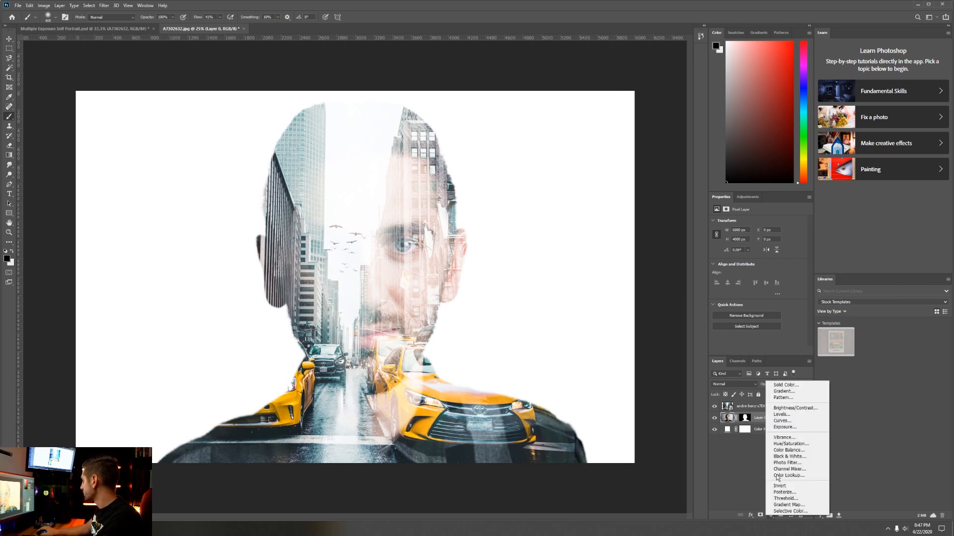
left_click(790, 456)
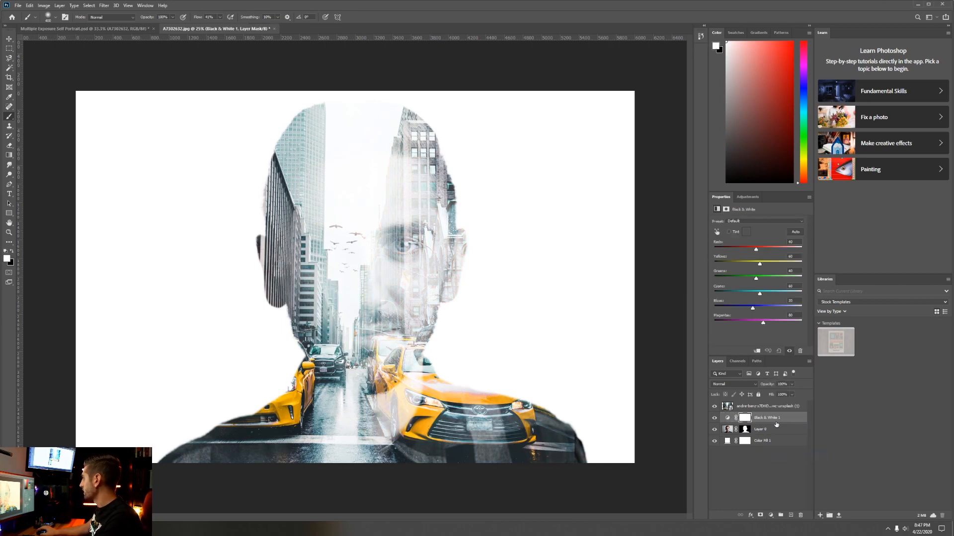
left_click(757, 222)
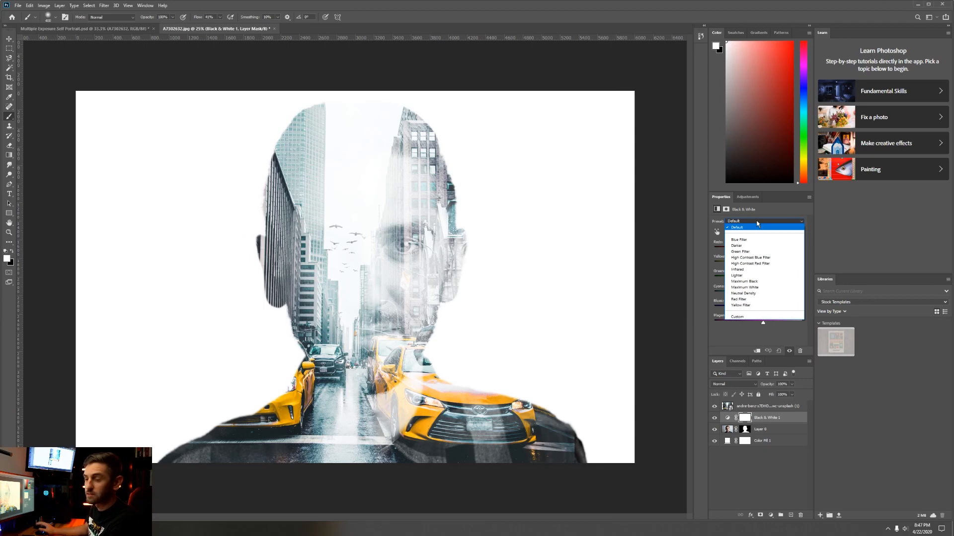
left_click(749, 247)
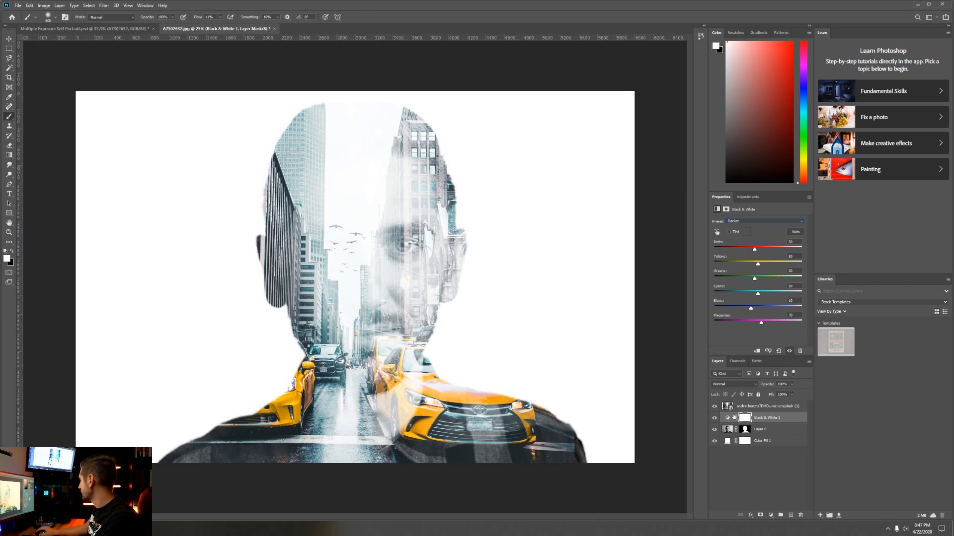
- Add a Levels adjustment above the Black & White layer with midtones at 0.63 and the white input level at 219
left_click(769, 515)
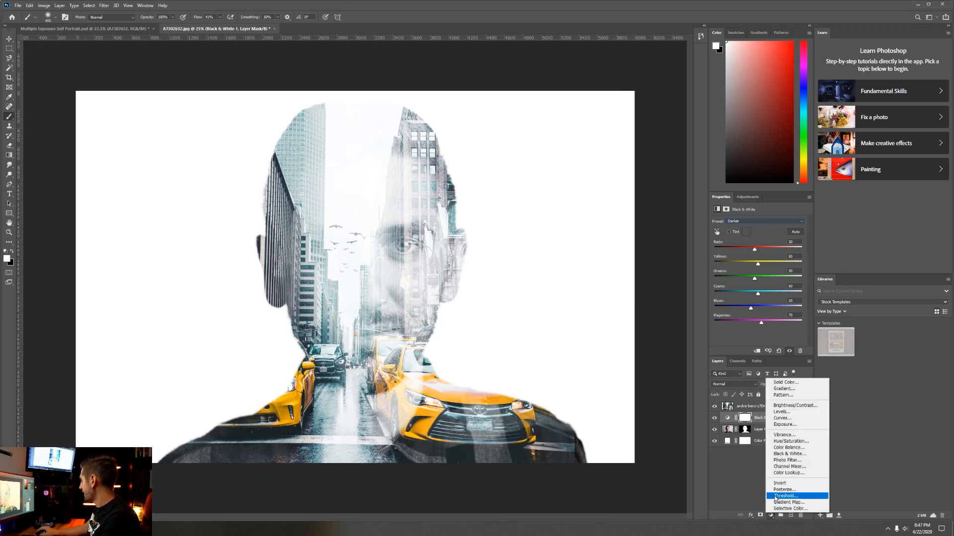
left_click(789, 414)
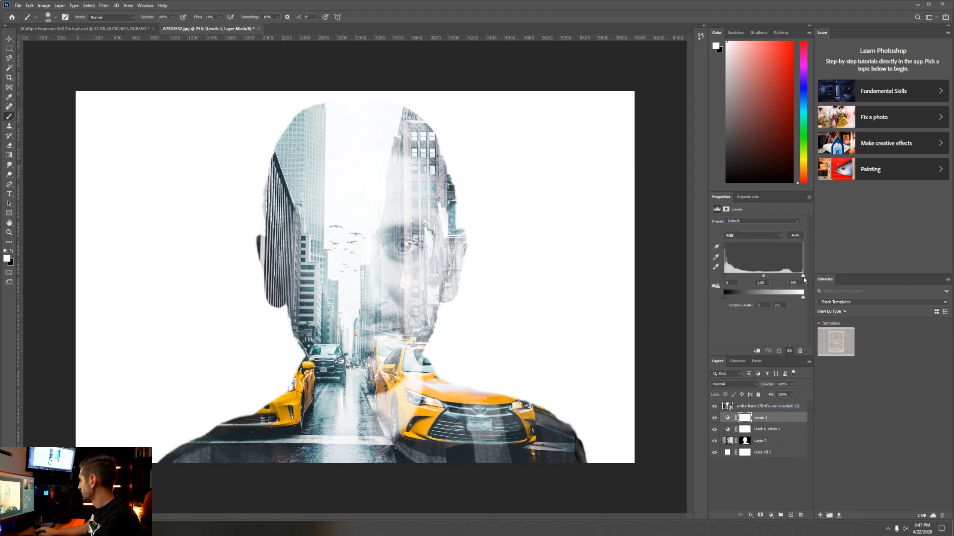
left_click_drag(801, 279, 769, 278)
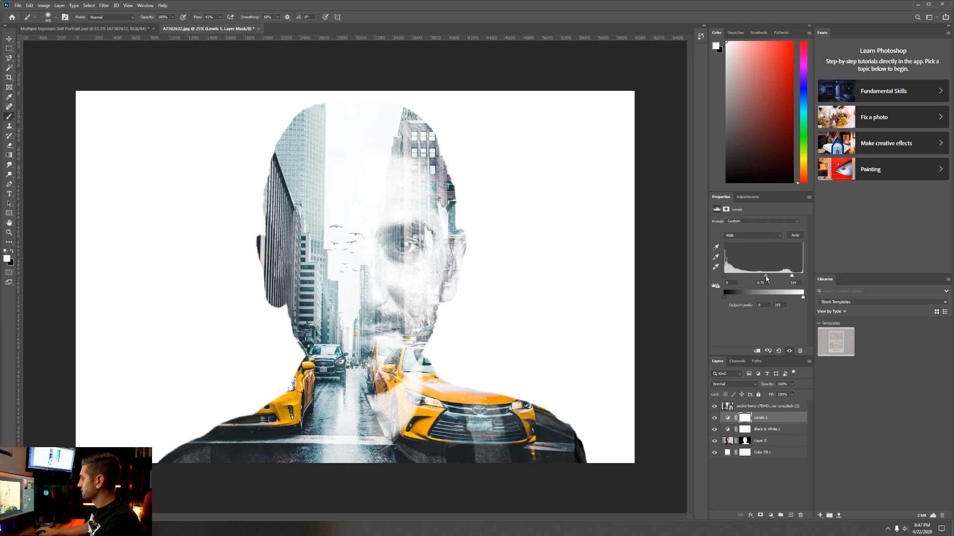
left_click_drag(766, 279, 768, 279)
key("ctrl+2")
key("x")
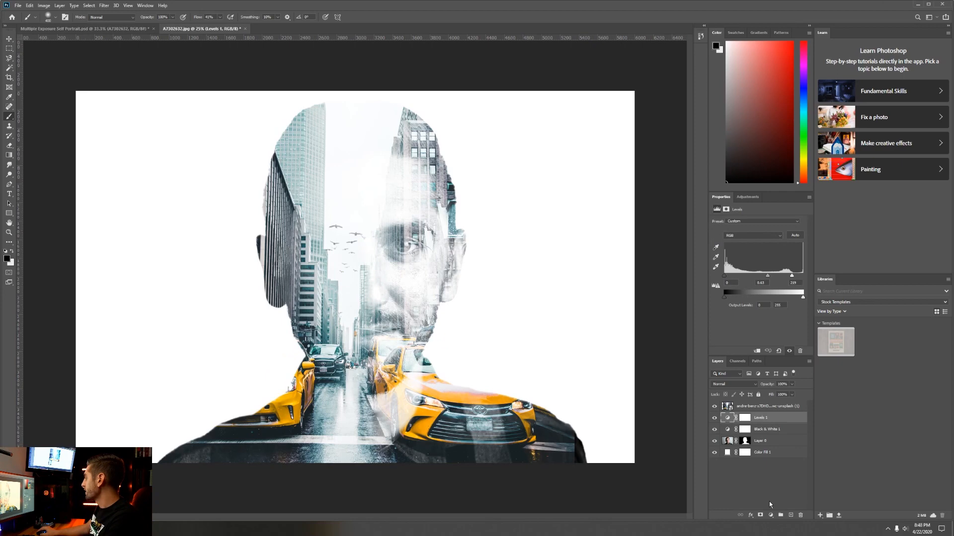
- Add a new empty layer directly above the portrait layer and make it a clipping mask
left_click(791, 516)
left_click_drag(745, 419, 754, 447)
right_click(742, 445)
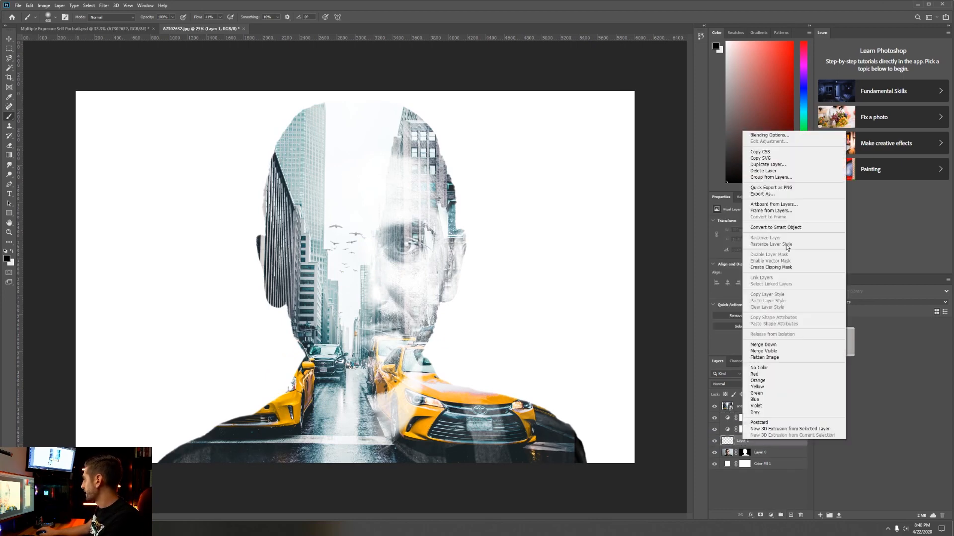
left_click(782, 268)
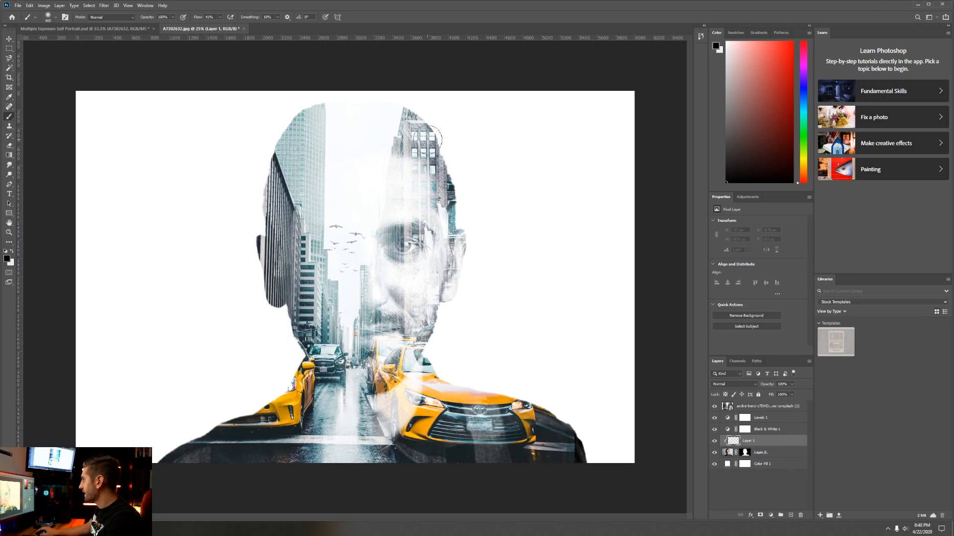
- Brush black over parts of the face on the clipped layer and undo the last stroke
mouse_move(440, 160)
left_mouse_down()
mouse_move(463, 262)
mouse_move(449, 311)
mouse_move(425, 342)
mouse_move(400, 219)
mouse_move(409, 198)
mouse_move(405, 284)
left_mouse_up()
key("ctrl+z")
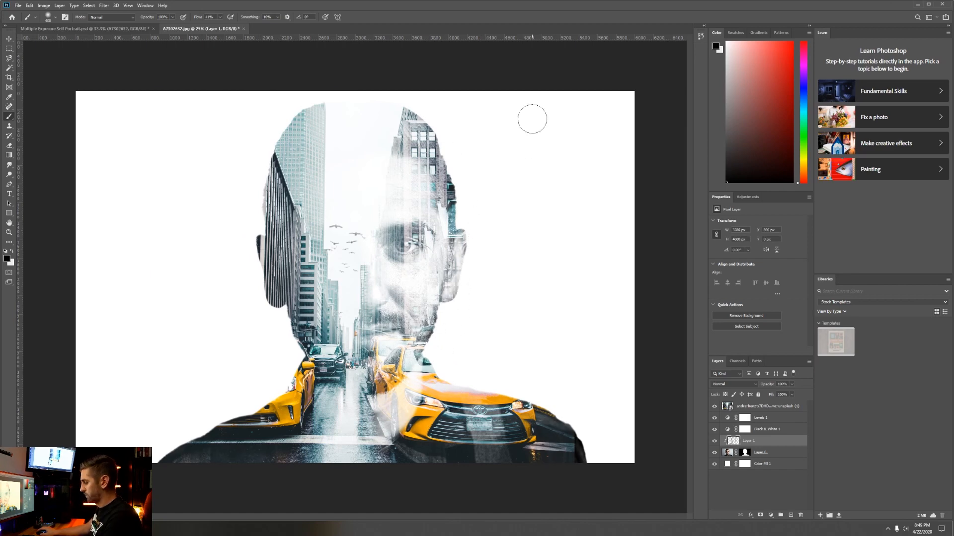
- Deselect all layers and stamp everything visible into a new merged layer at the top of the stack
key("v")
left_click(742, 489)
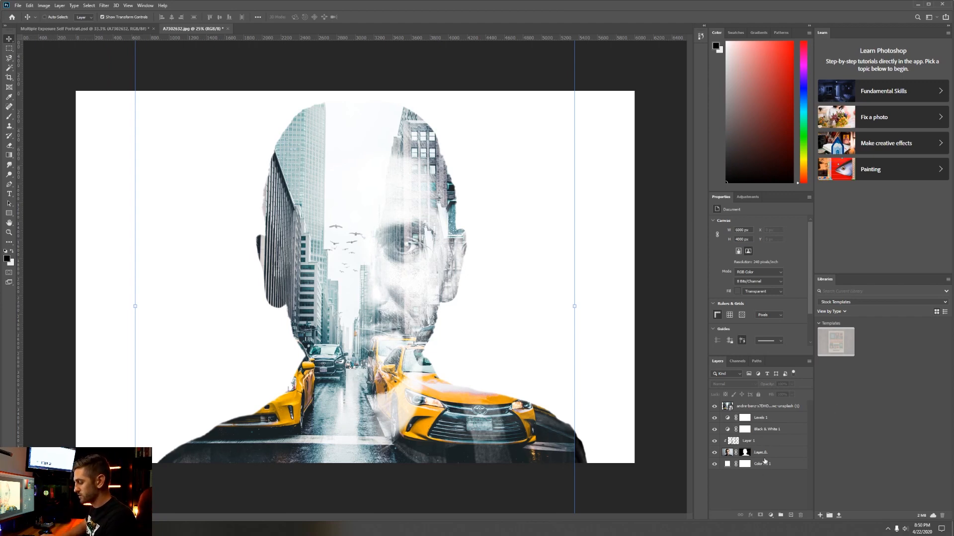
key("ctrl+shift+alt+e")
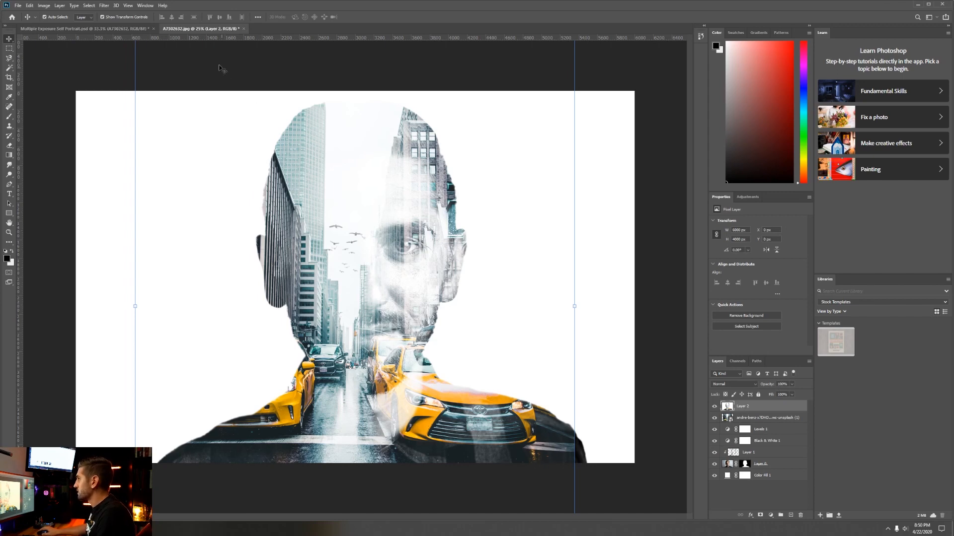
- Apply the Camera Raw Filter to the merged layer with Temperature +12, Shadows -27, Whites +9, Texture +6, Clarity +1 and Dehaze +4
left_click(104, 6)
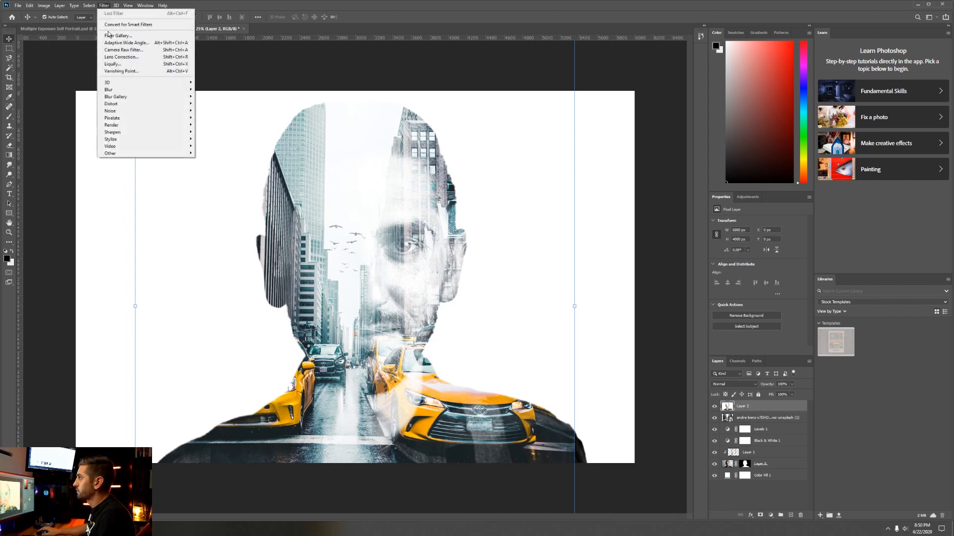
left_click(130, 53)
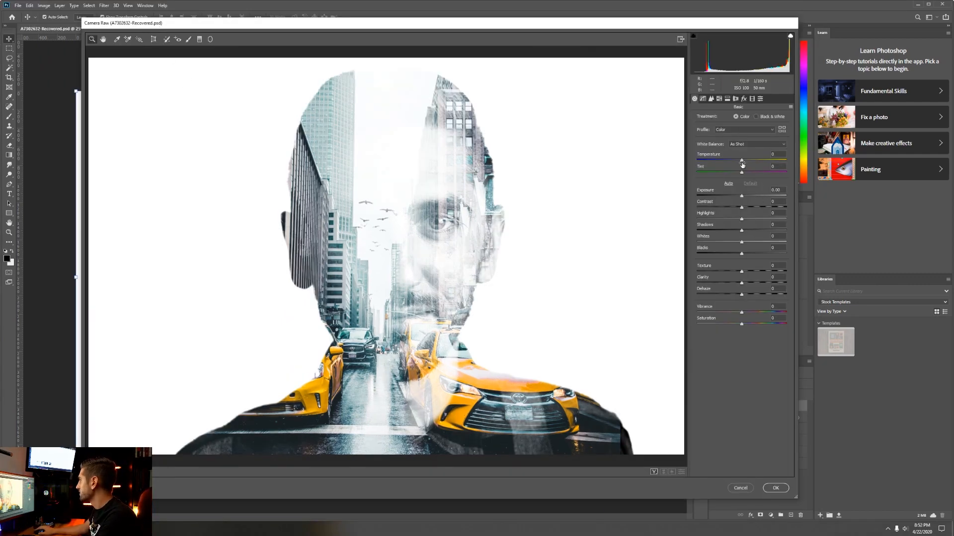
left_click_drag(741, 160, 748, 161)
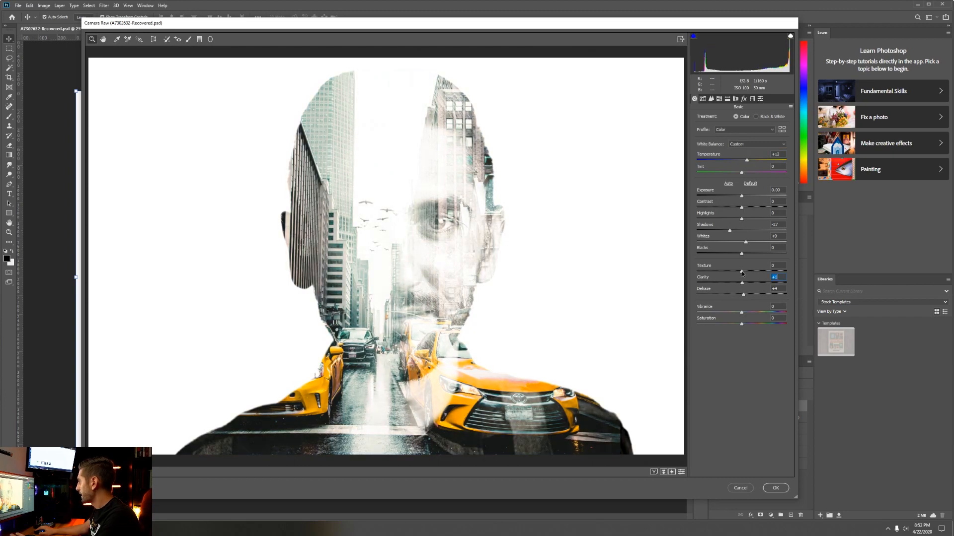
left_click_drag(741, 271, 744, 274)
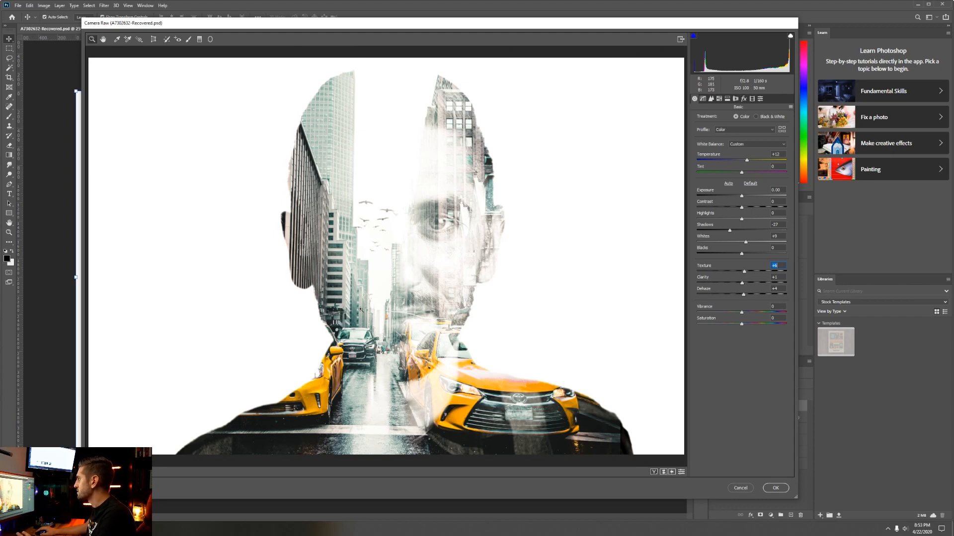
- In the HSL Adjustments, shift the hue of Yellows to -53, Greens to -88 and Aquas to -75, and reduce the green and aqua saturation
key("ctrl+alt+4")
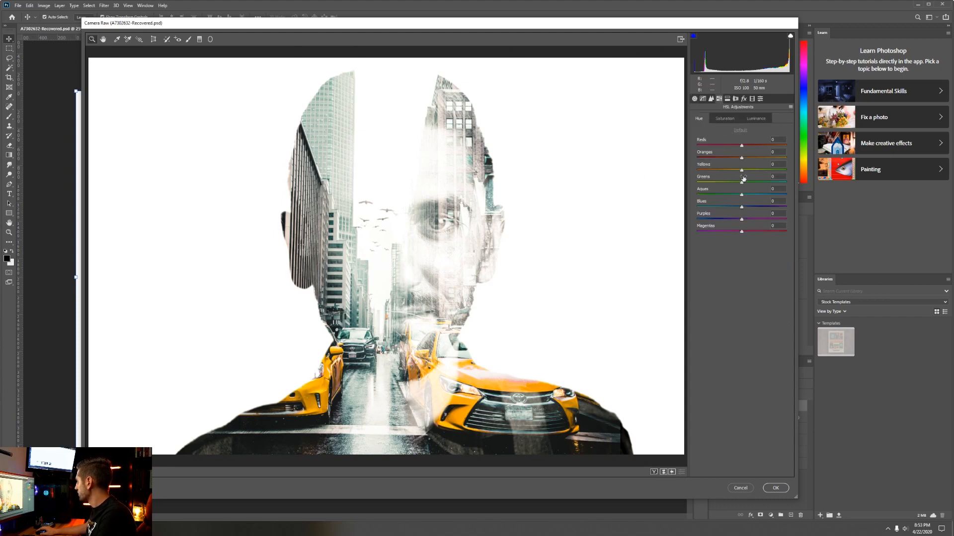
left_click_drag(742, 170, 716, 177)
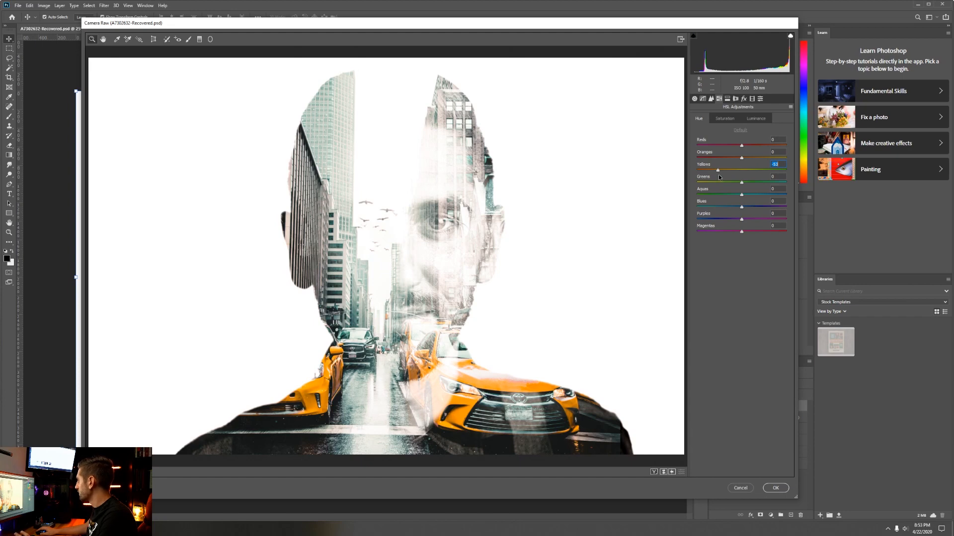
left_click_drag(742, 183, 710, 200)
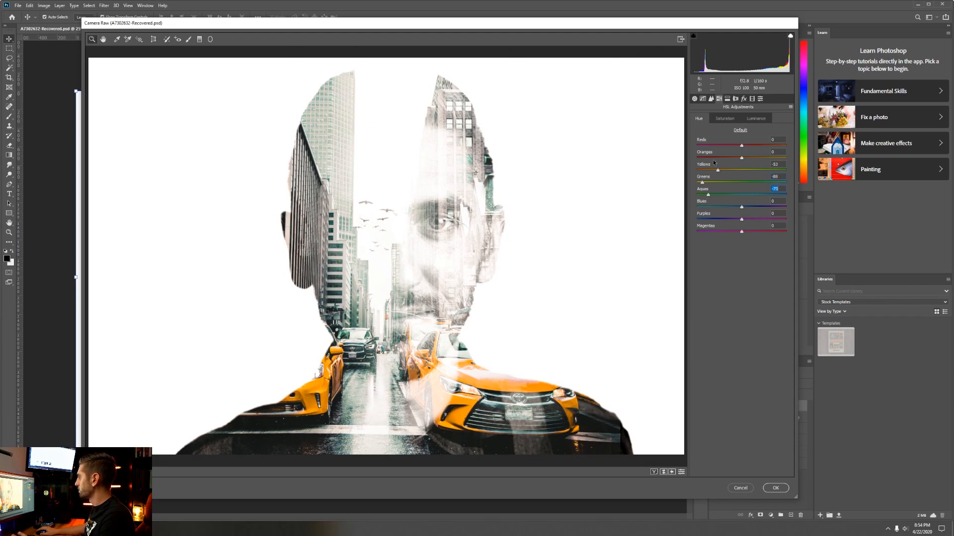
left_click(724, 118)
mouse_move(743, 185)
left_mouse_down()
mouse_move(714, 187)
mouse_move(761, 173)
mouse_move(745, 171)
mouse_move(735, 196)
mouse_move(752, 196)
left_mouse_up()
- Raise the basic Contrast to +26, lower the Exposure slightly, and apply the Camera Raw changes
key("ctrl+alt+1")
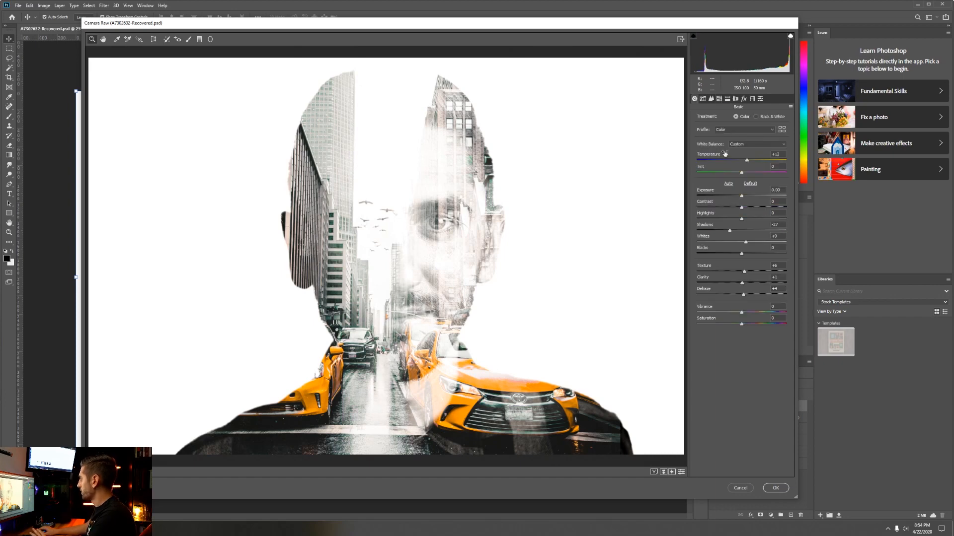
left_click_drag(743, 209, 756, 207)
left_click(742, 198)
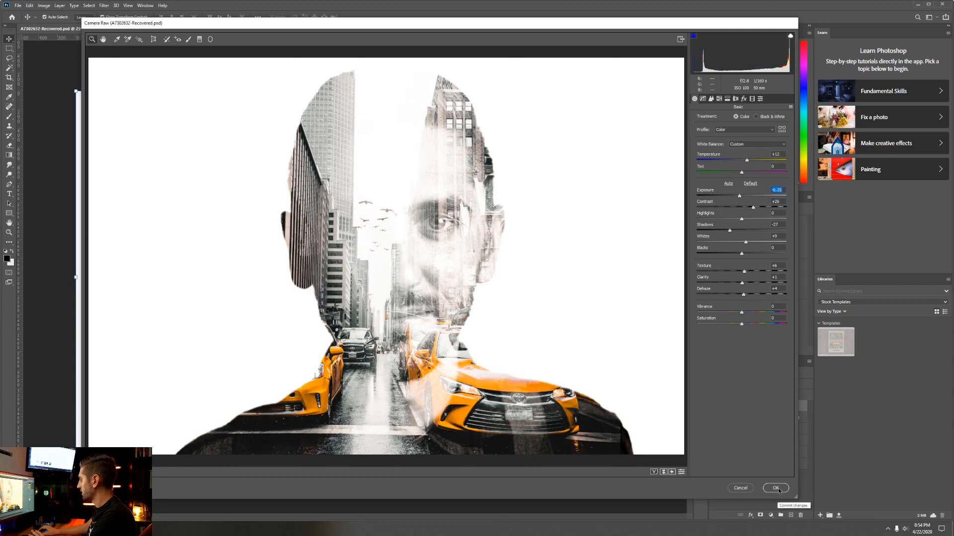
left_click(776, 488)
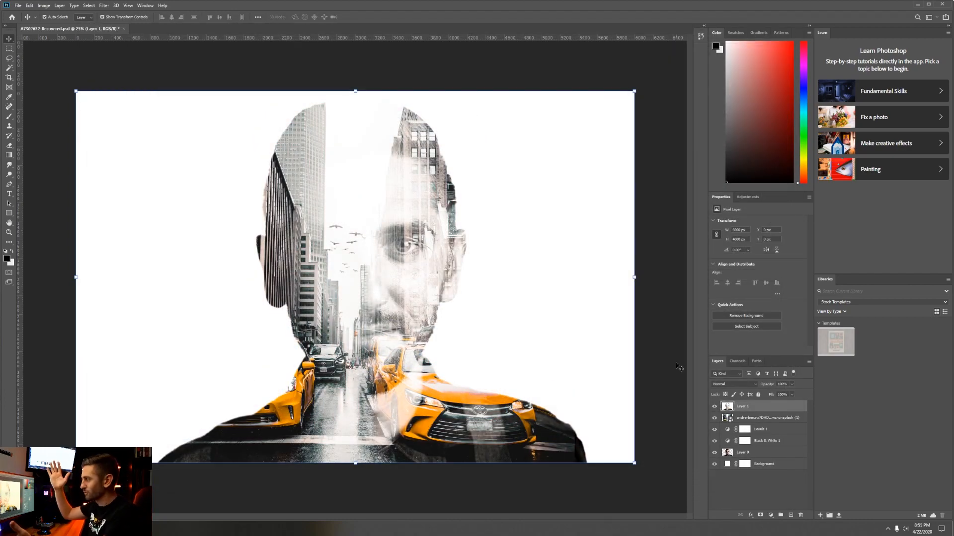